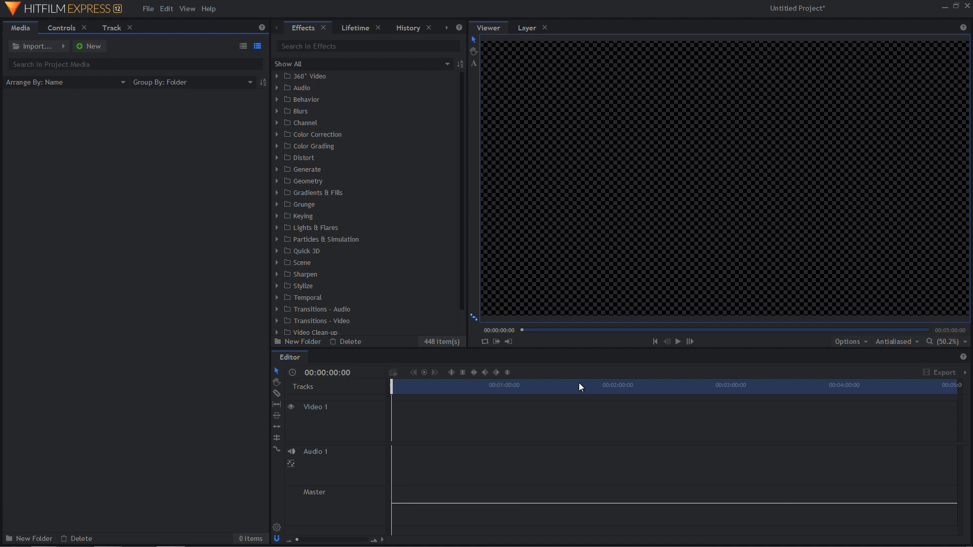
- Import logo-youtube.png from the 87 - Reflet folder into the project media
mouse_move(44, 537)
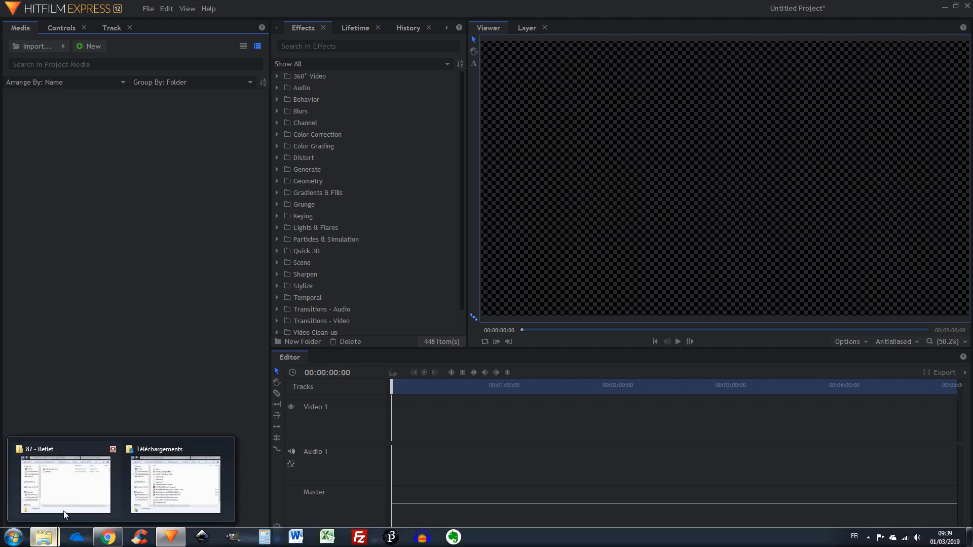
click(72, 486)
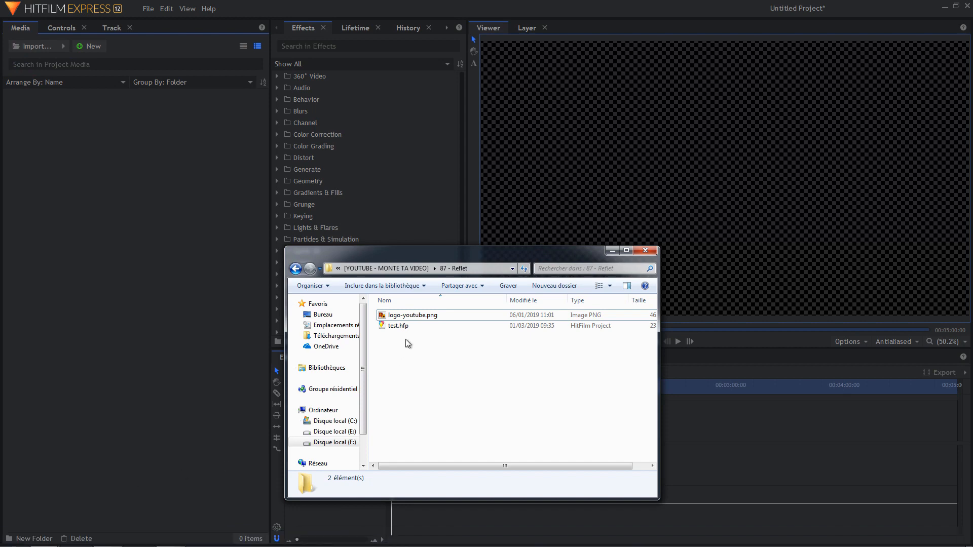
drag(413, 315, 166, 286)
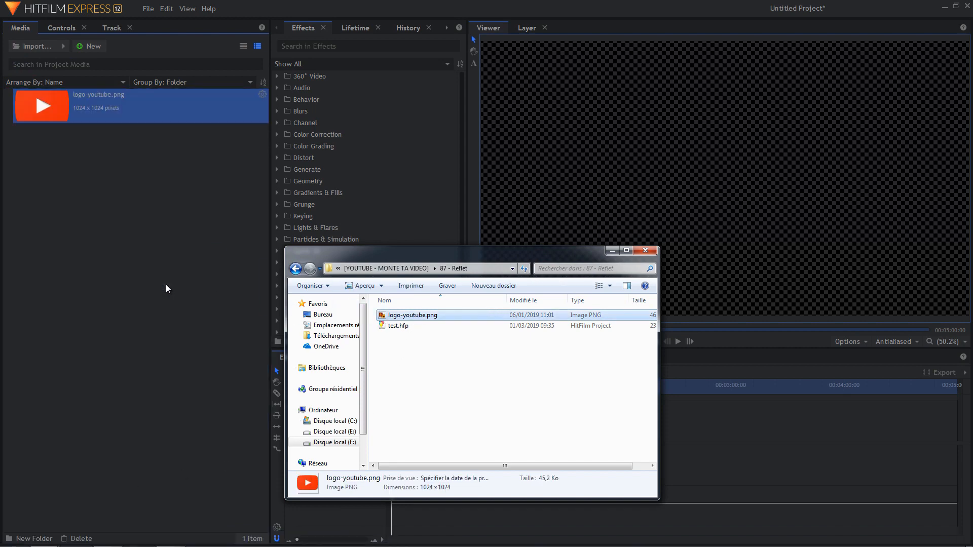
click(166, 285)
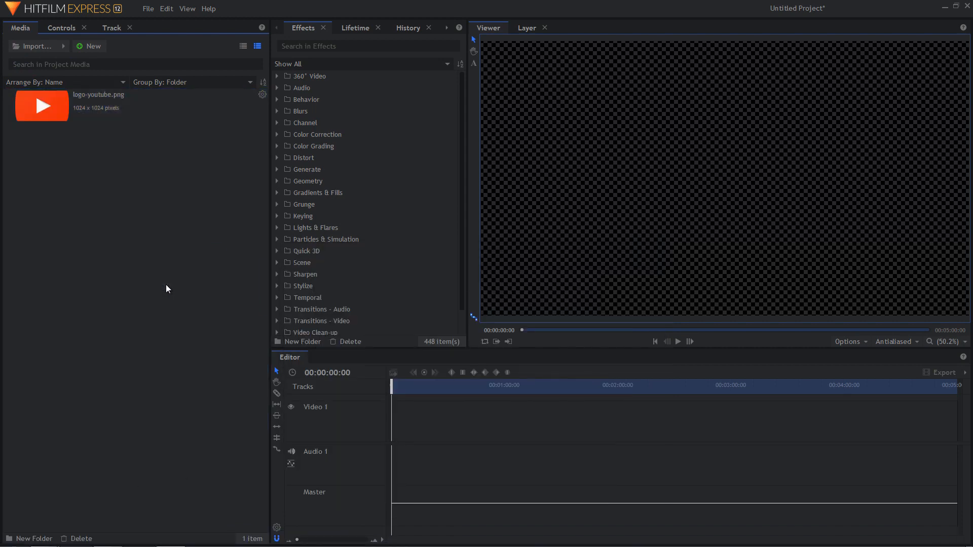
- Create a composite shot with the 1080p Full HD @ 30 fps template and a 30-second duration
right_click(86, 231)
mouse_move(111, 237)
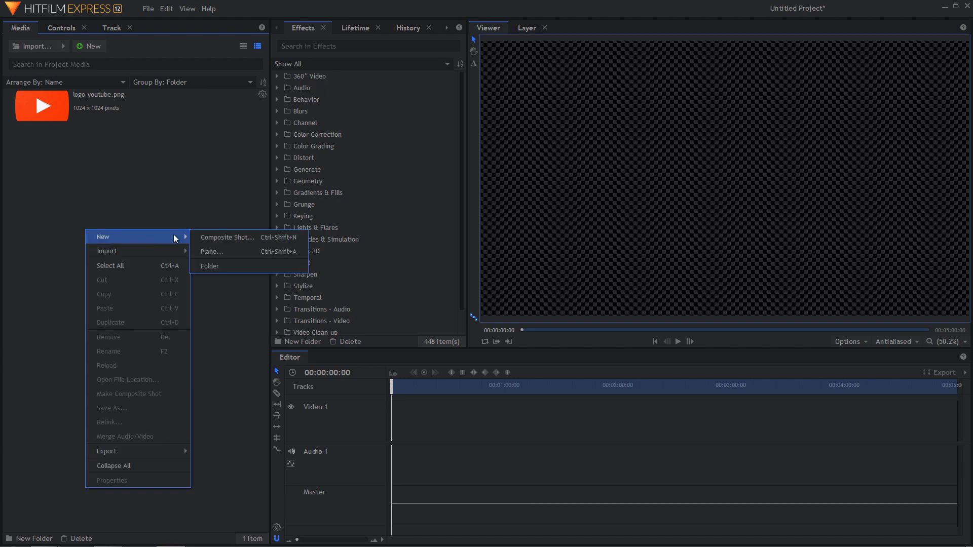
click(229, 237)
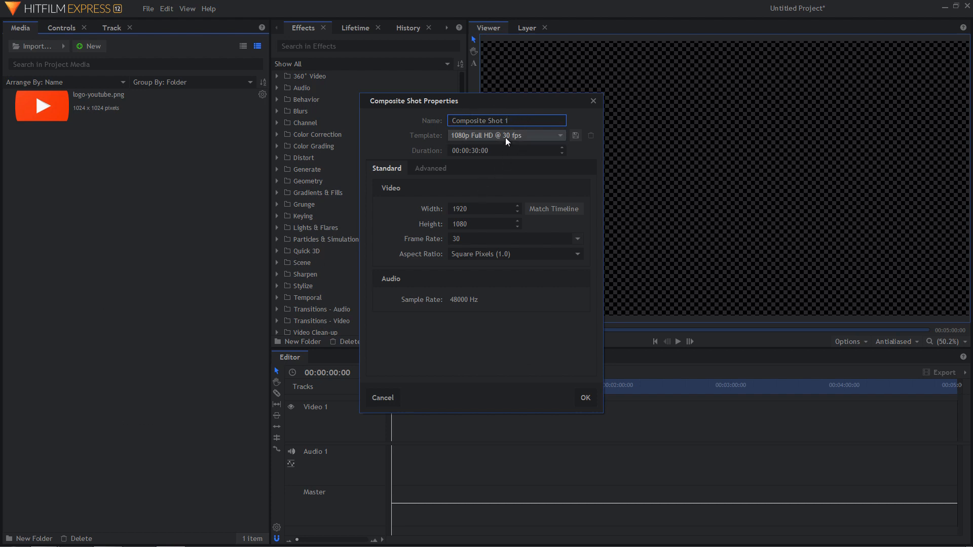
click(586, 397)
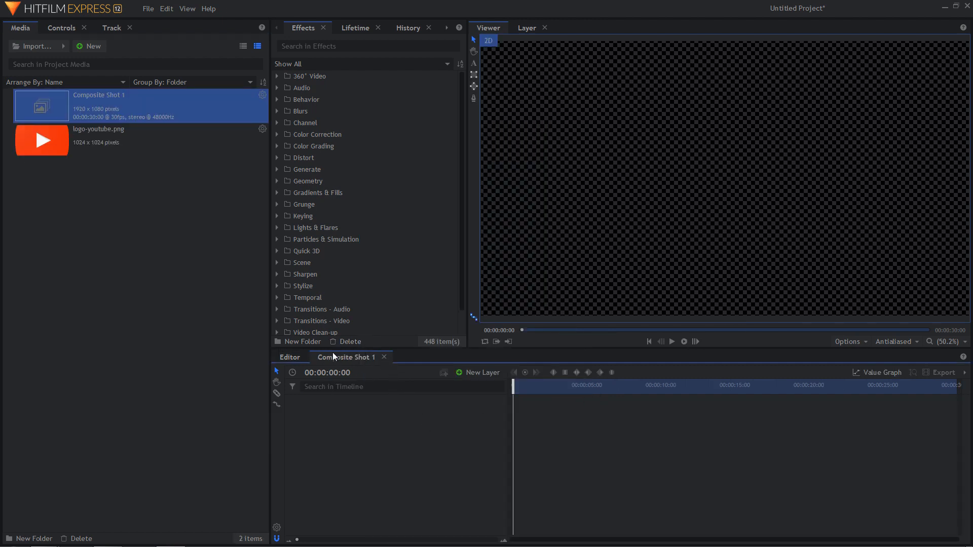
- Add the logo image to the composite shot as a layer and scale it down to about two thirds of its size
click(54, 142)
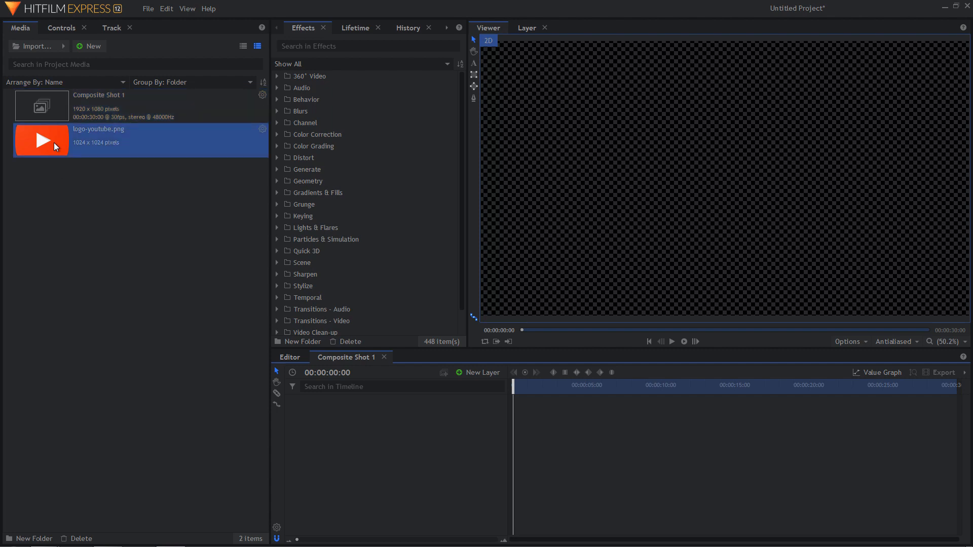
drag(54, 142, 356, 415)
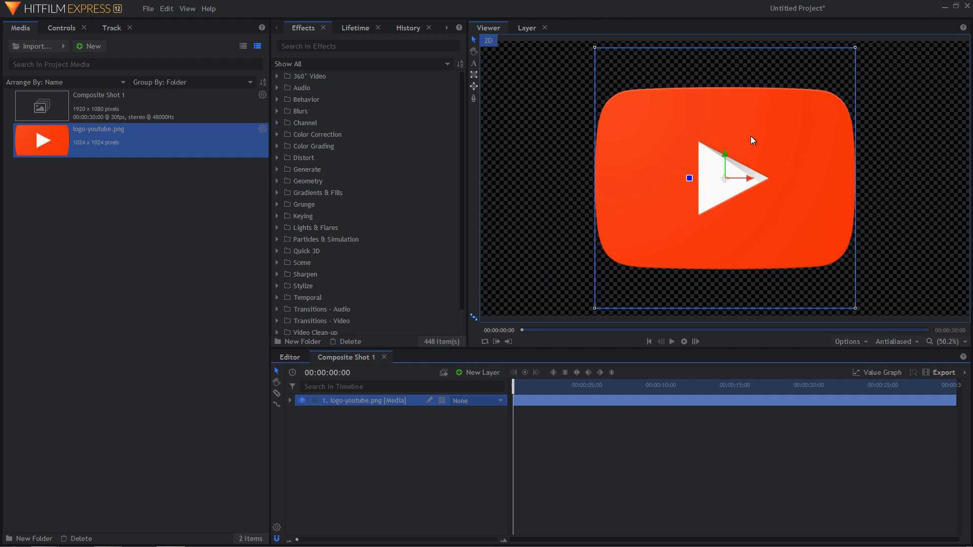
click(855, 308)
drag(855, 309, 810, 248)
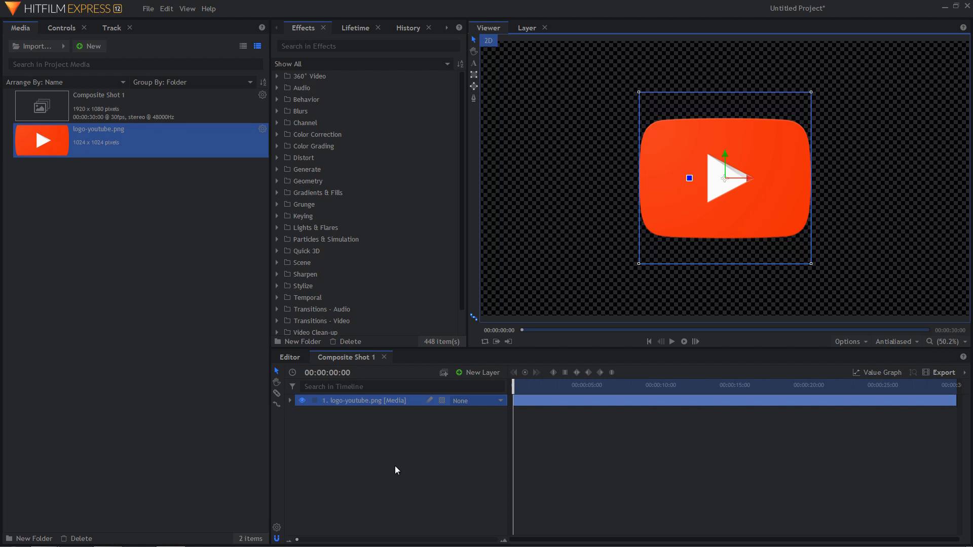
- Duplicate the logo layer and draw a tall, narrow rectangular mask on the copy, just left of the logo's centre and extending past its height
right_click(349, 400)
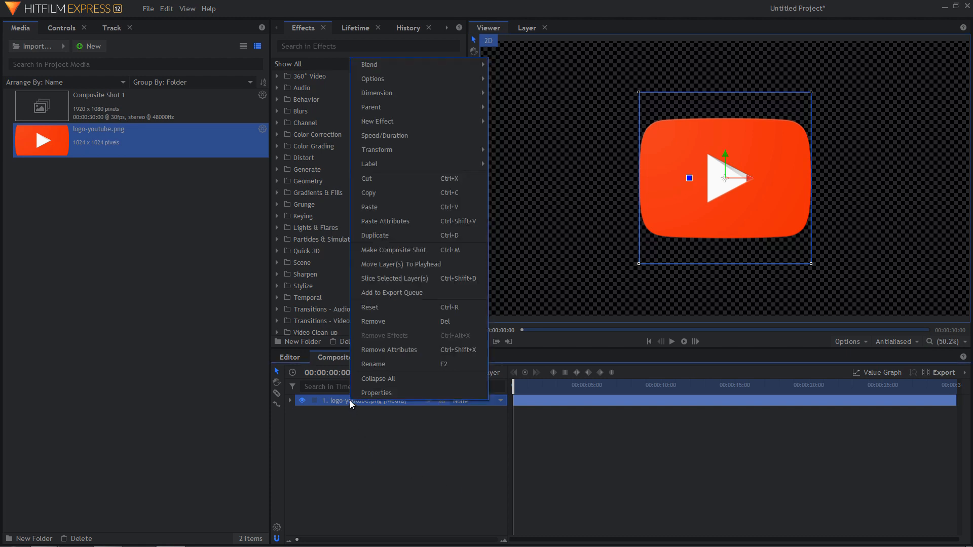
click(384, 234)
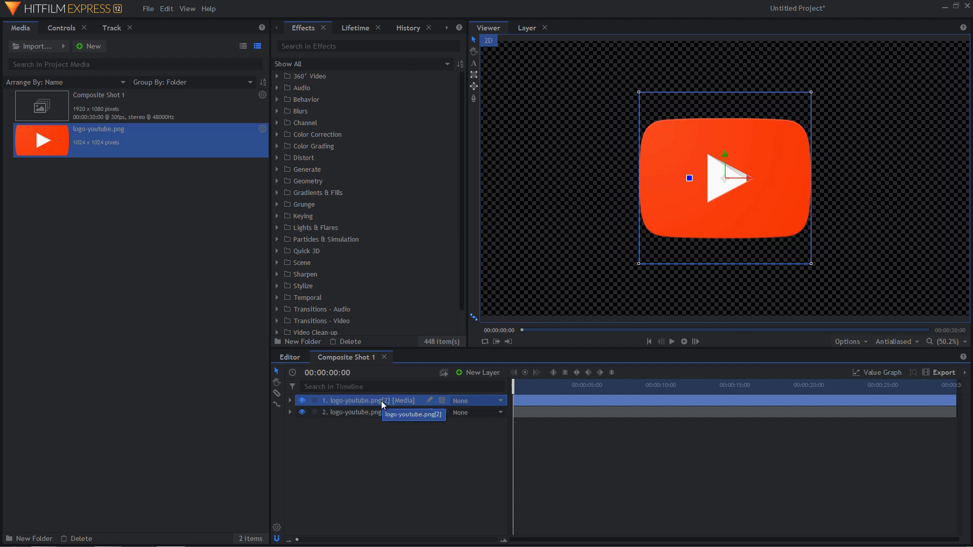
click(473, 75)
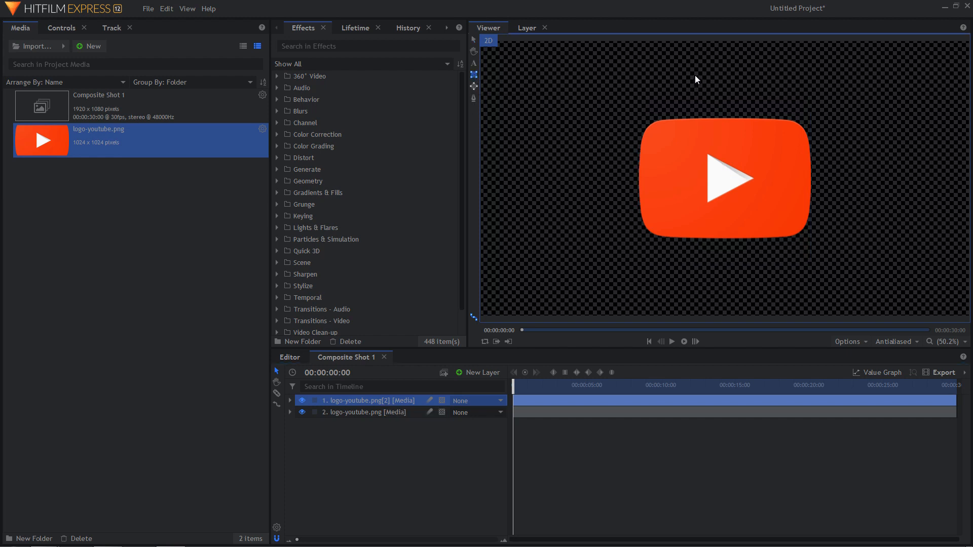
mouse_move(694, 70)
mouse_down()
mouse_move(724, 242)
mouse_move(717, 309)
mouse_up()
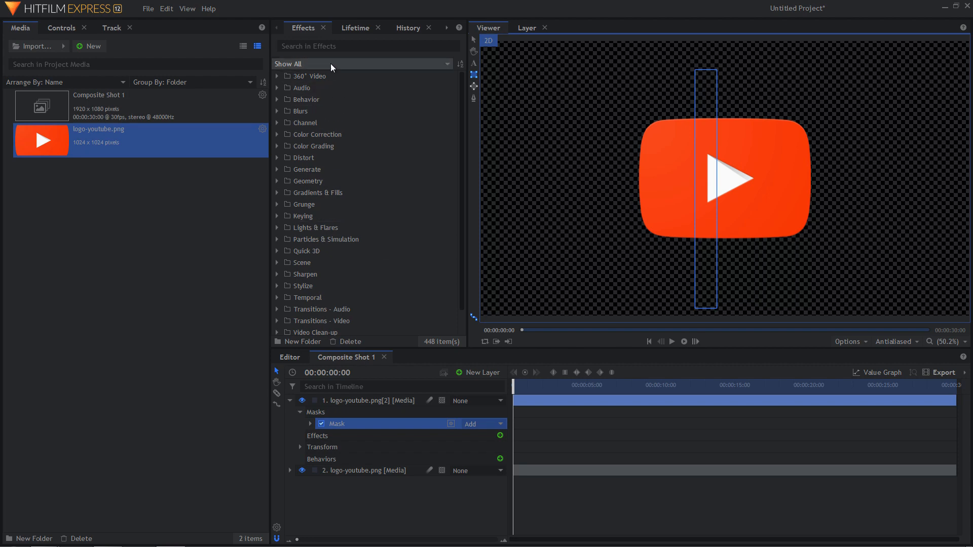
- Find the Fill Color effect and apply it to the masked logo copy
click(332, 46)
text(fill)
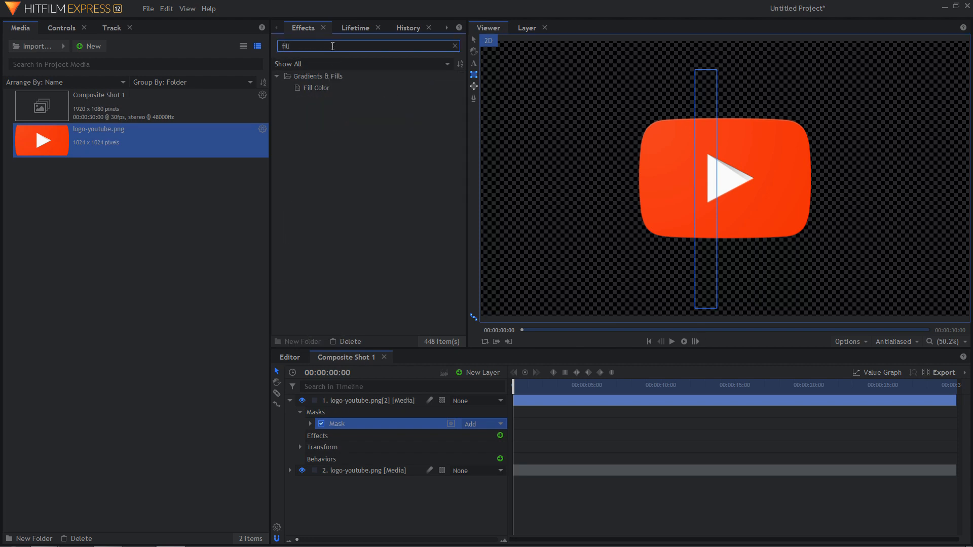
click(325, 90)
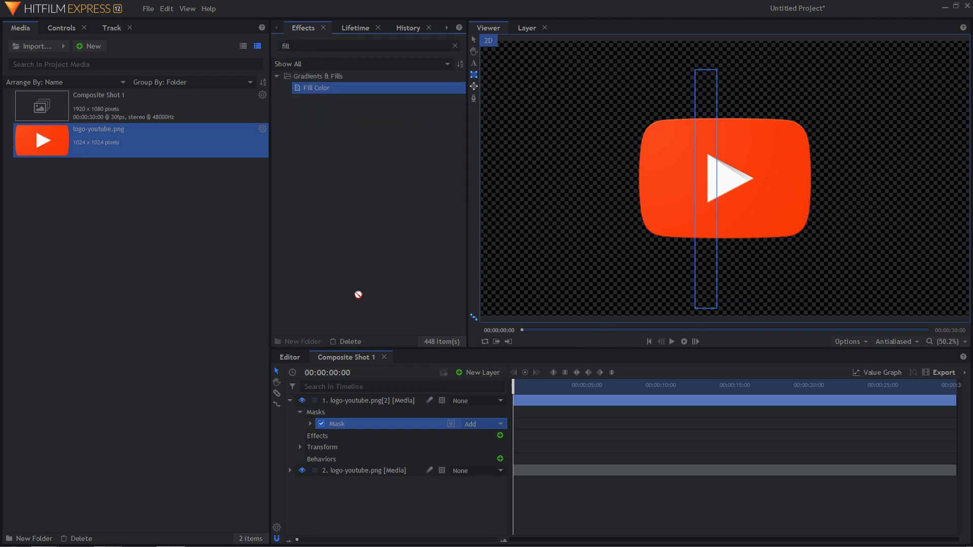
drag(353, 405, 349, 401)
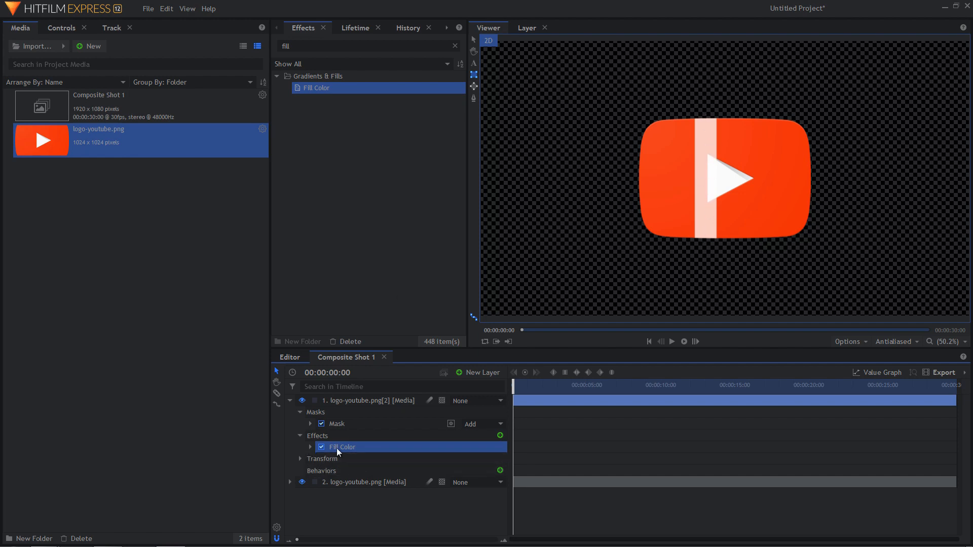
- Set the Fill Color effect's Blend Amount to 50% on the masked logo copy
click(310, 447)
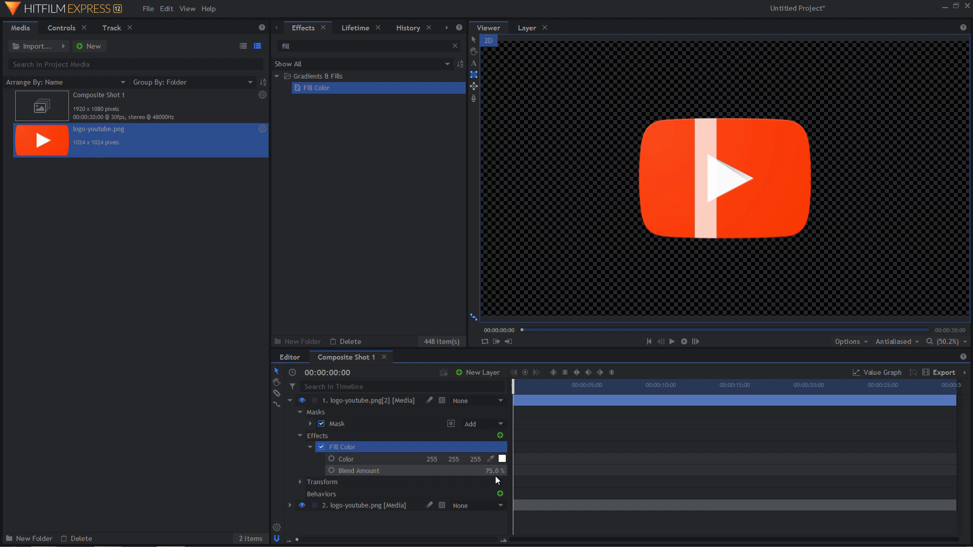
drag(492, 471, 468, 471)
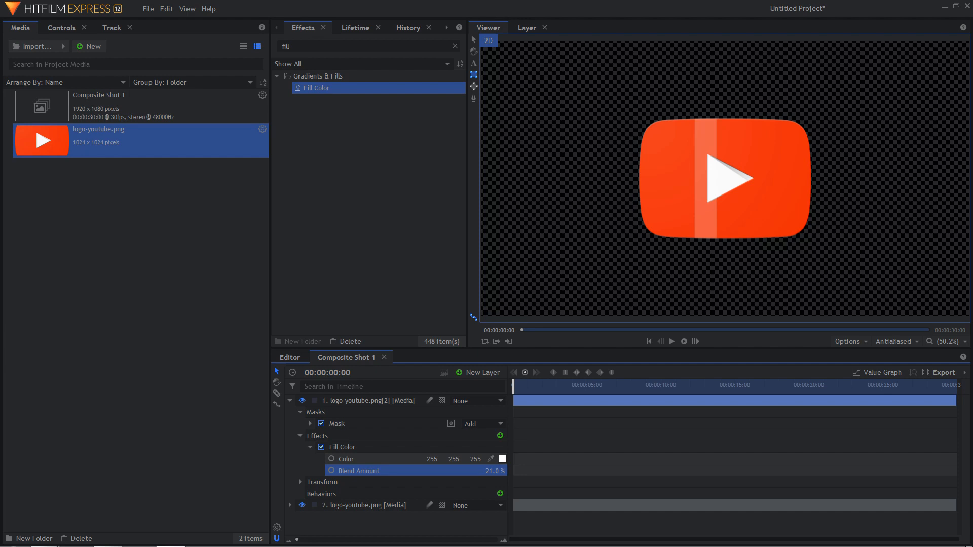
click(494, 471)
text(50)
key(Return)
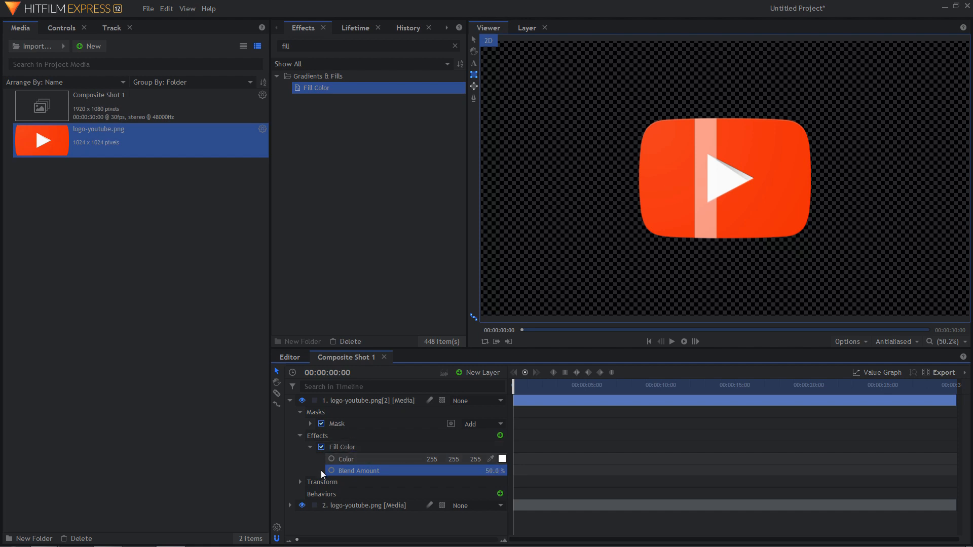
- Rotate the rectangular mask to 26 degrees around Z in its transform properties
click(342, 422)
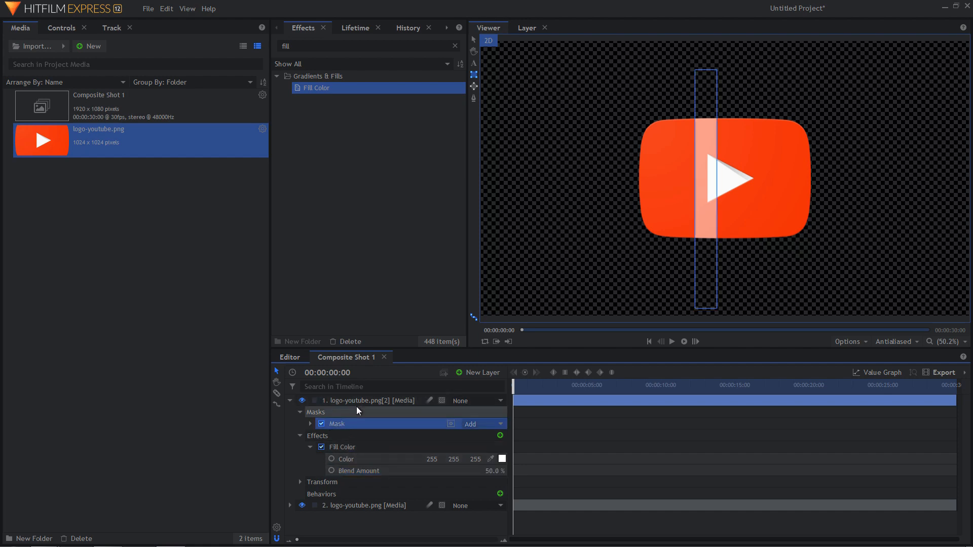
click(310, 423)
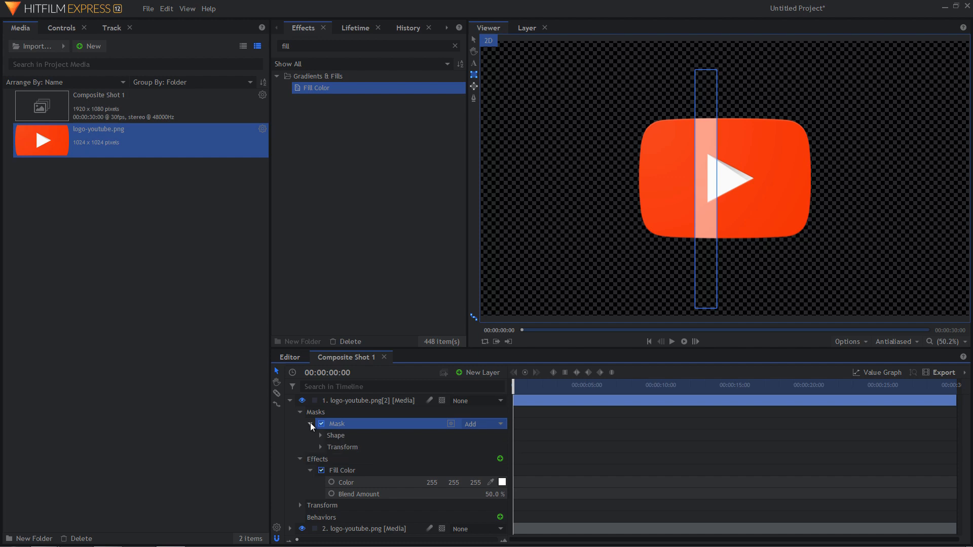
click(320, 446)
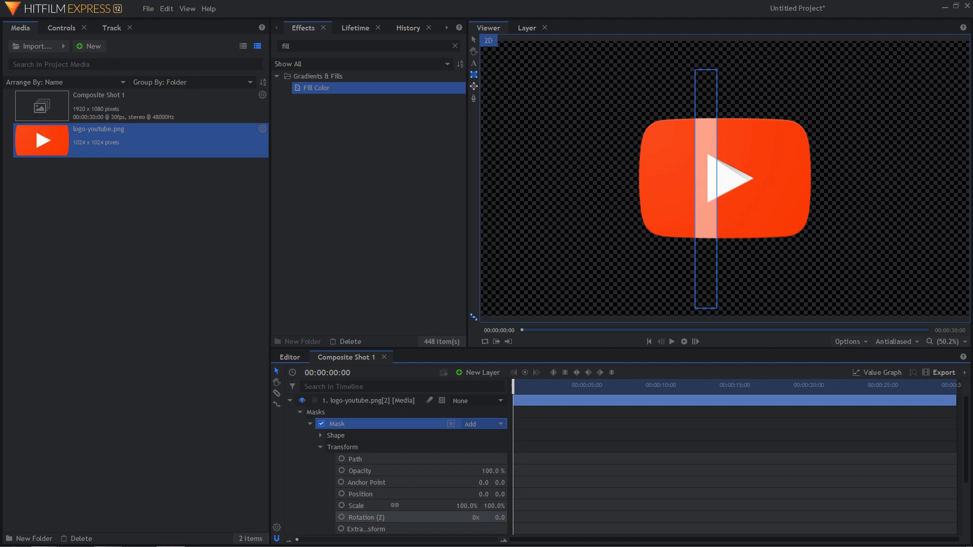
mouse_move(500, 517)
mouse_down()
mouse_move(516, 517)
mouse_move(500, 518)
mouse_up()
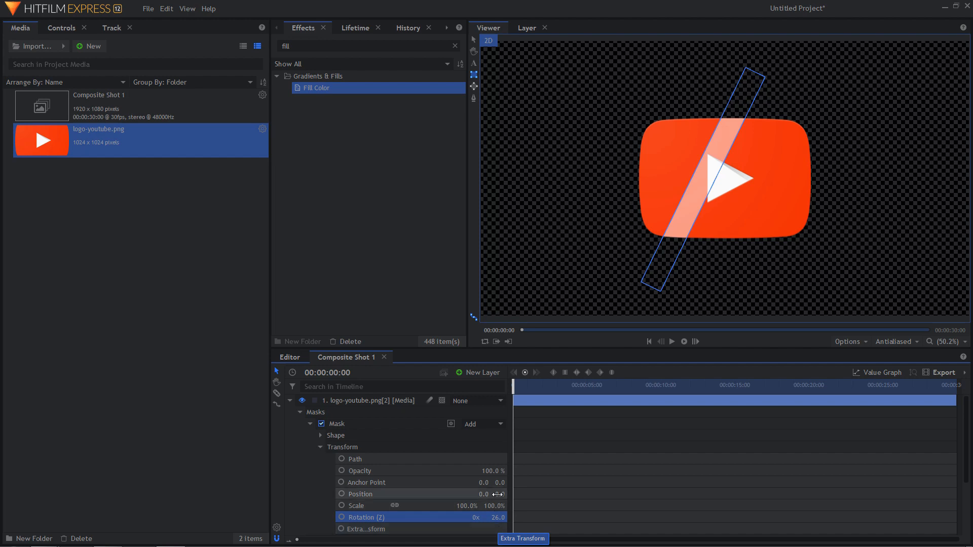
- Keyframe the mask's position from X -601, left of the logo, at frame 0 to just right of the logo at 00:00:00:15
click(342, 494)
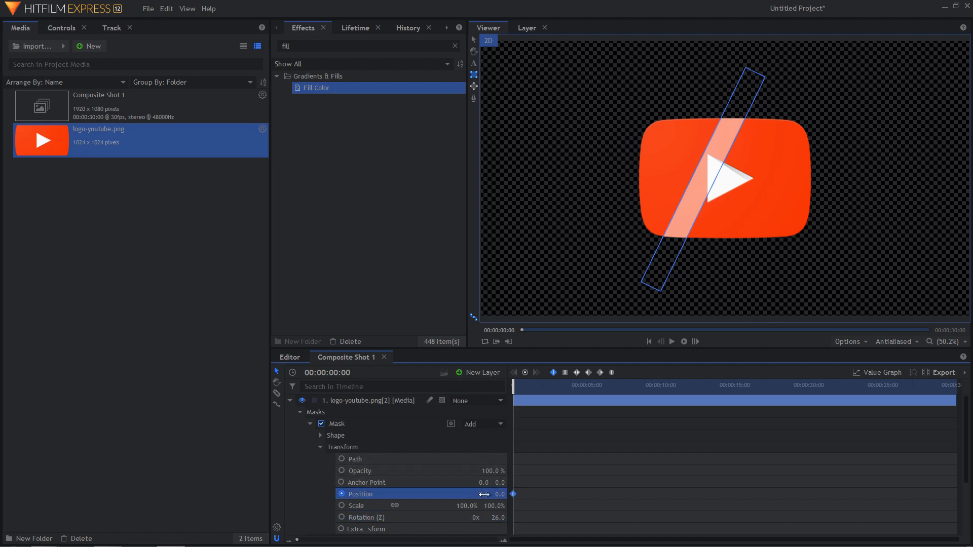
drag(484, 494, 377, 494)
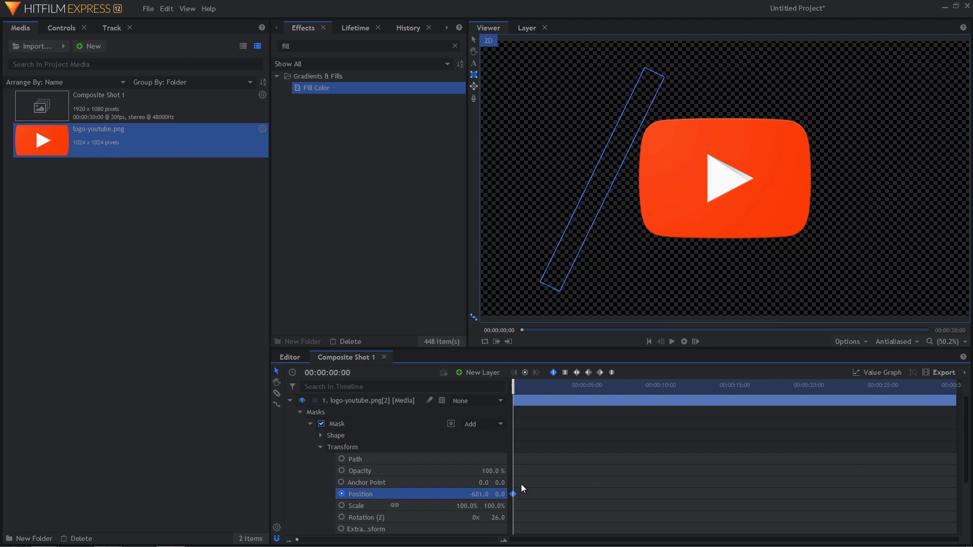
click(348, 375)
text(15)
key(Return)
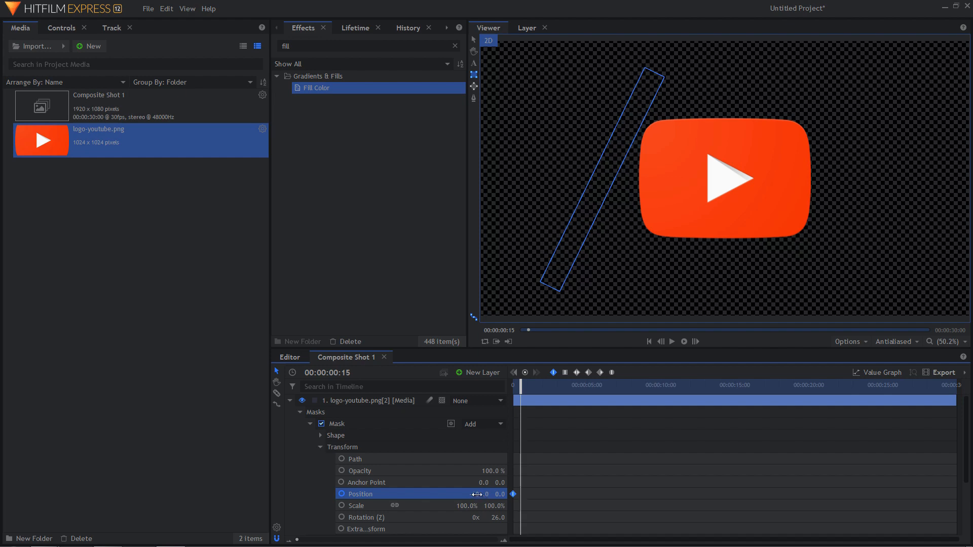
drag(479, 494, 699, 494)
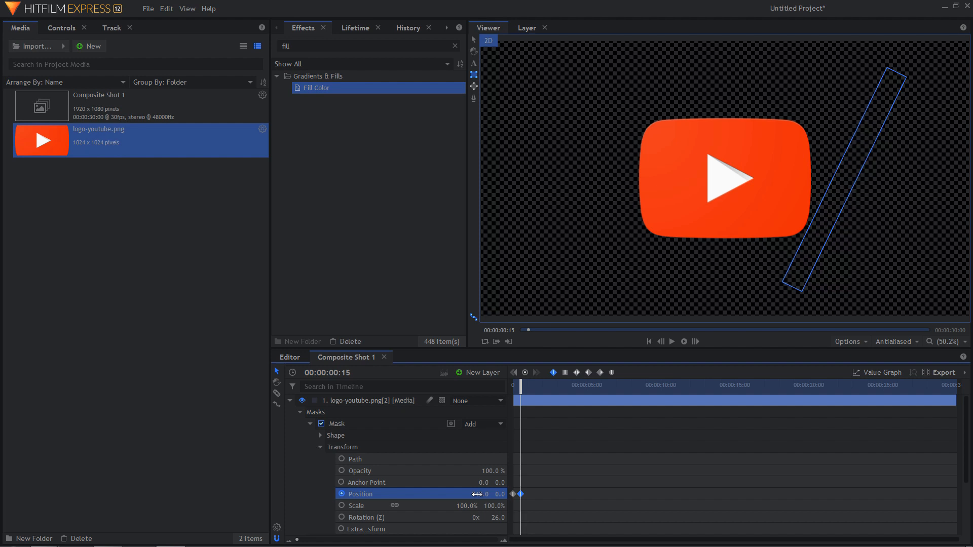
- Collapse the masked layer's properties and play the reflection animation from the start of the timeline
drag(520, 385, 482, 392)
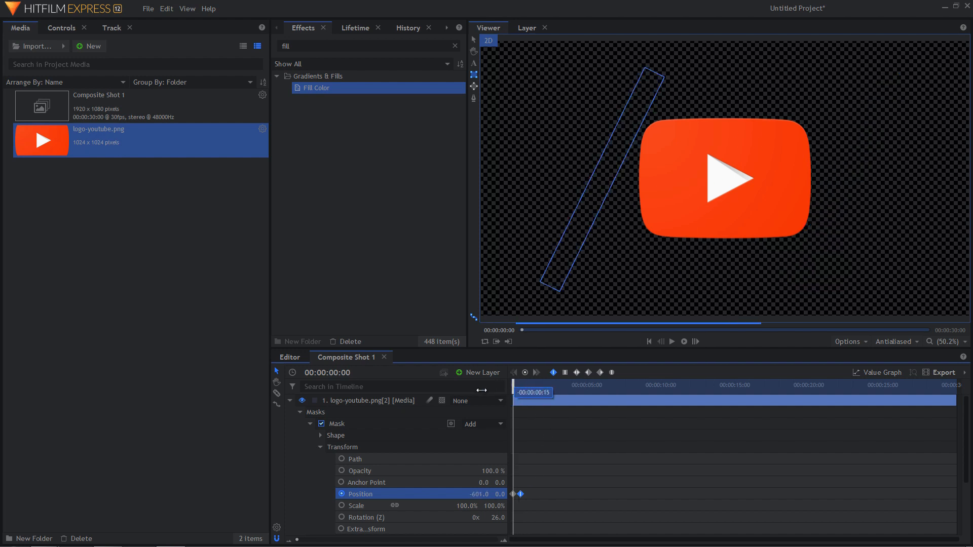
click(290, 401)
click(331, 449)
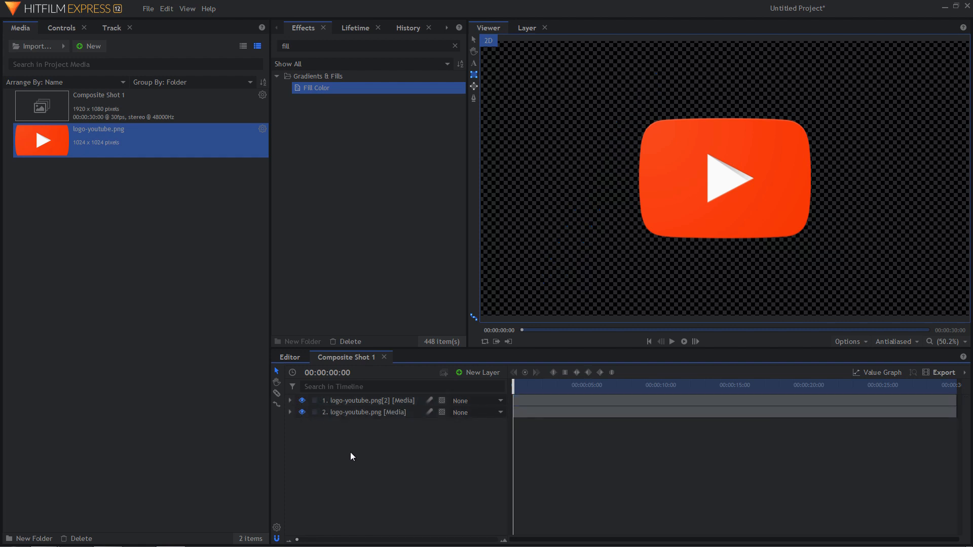
key(space)
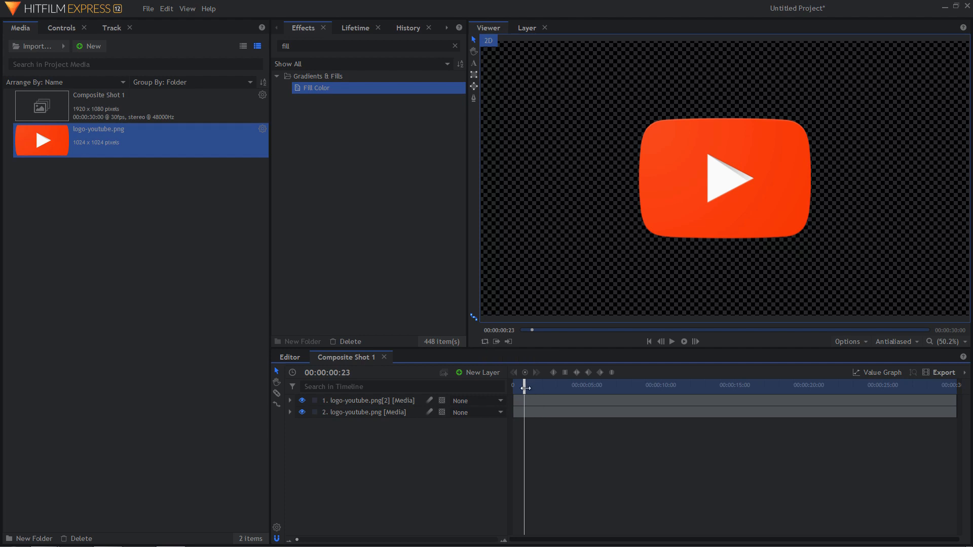
- Set the out point of the composite shot at 00:00:01:00 and enable looped playback
drag(524, 388, 528, 388)
key(o)
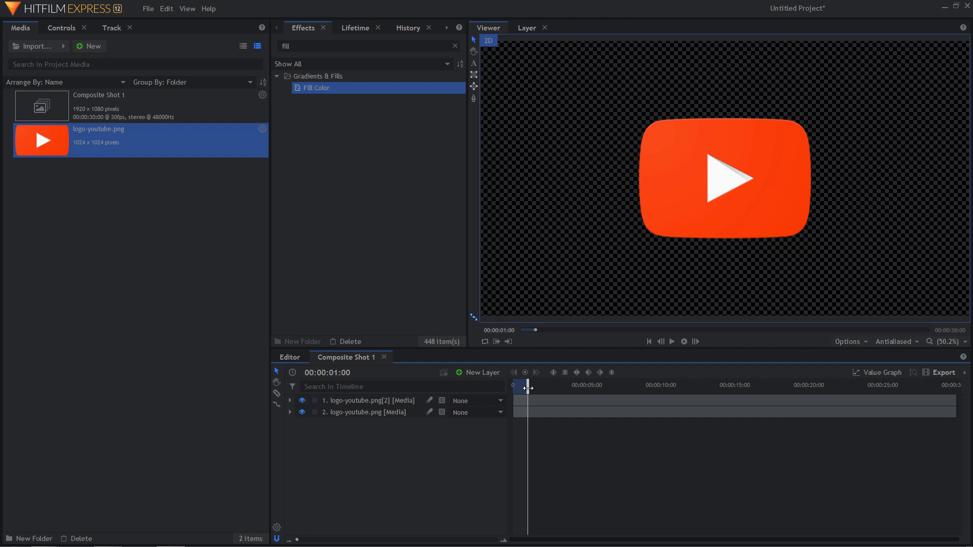
mouse_move(527, 388)
mouse_down()
mouse_move(513, 388)
mouse_move(528, 388)
mouse_up()
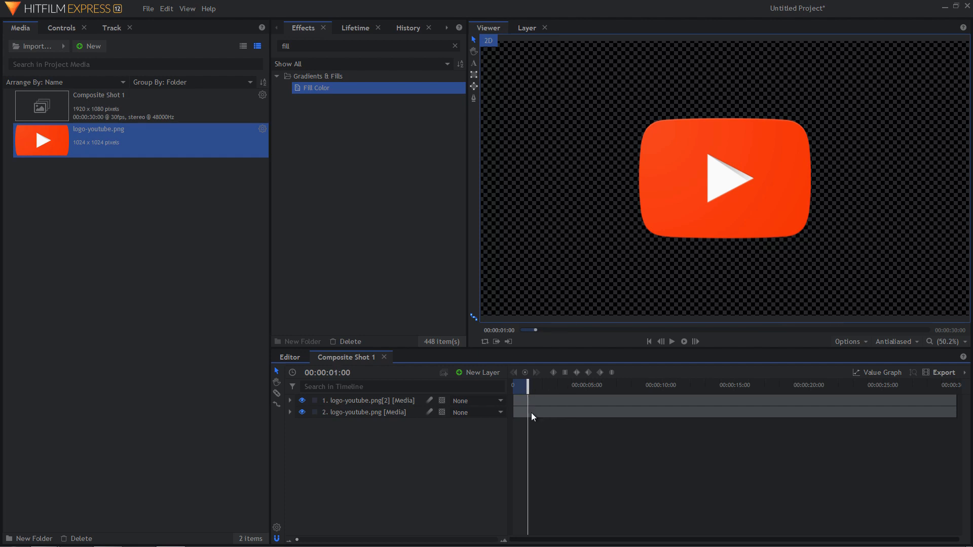
click(486, 342)
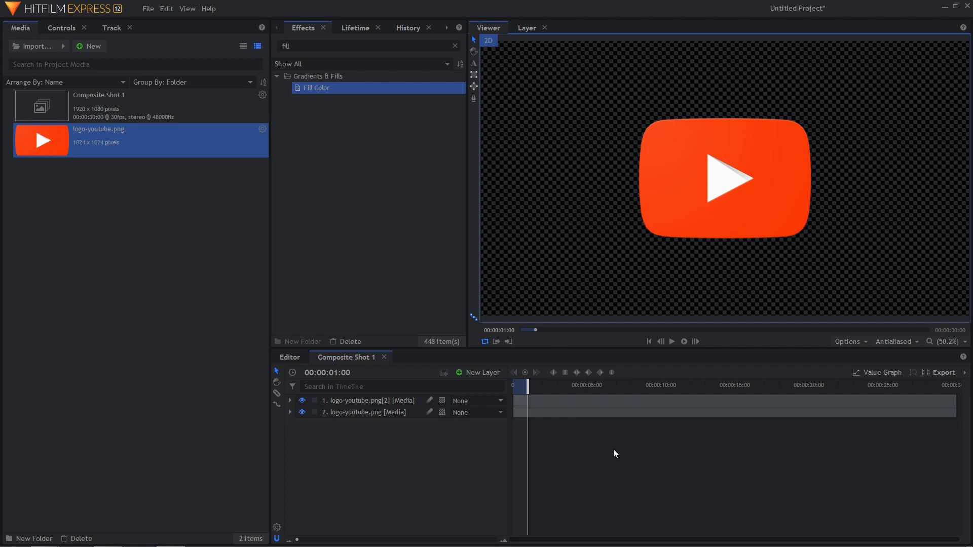
- Play the one-second range in a loop to review the reflection sweeping across the logo
key(space)
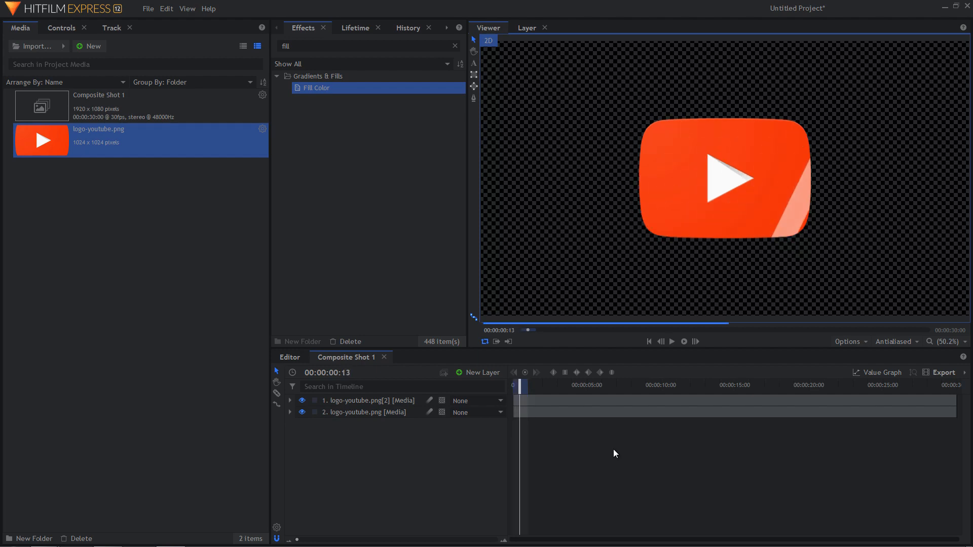
key(space)
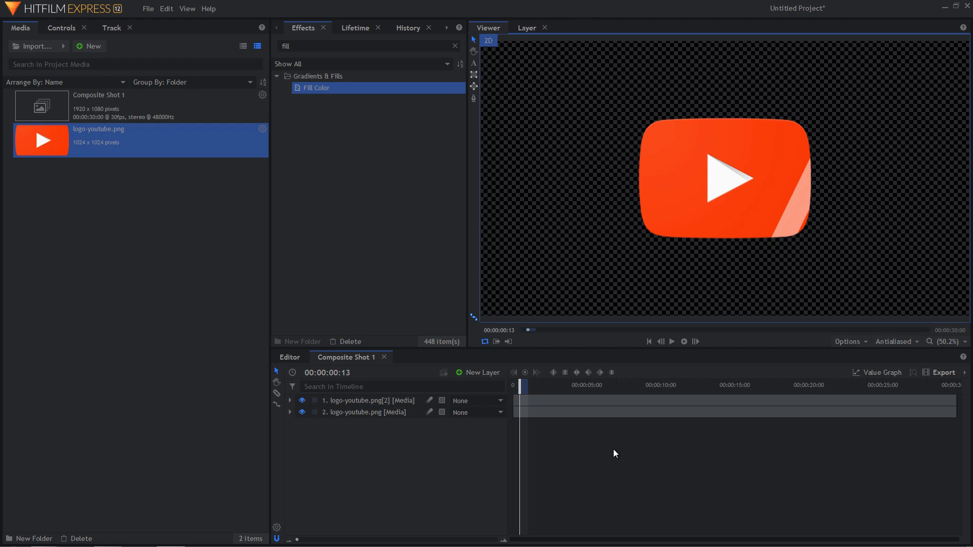
key(space)
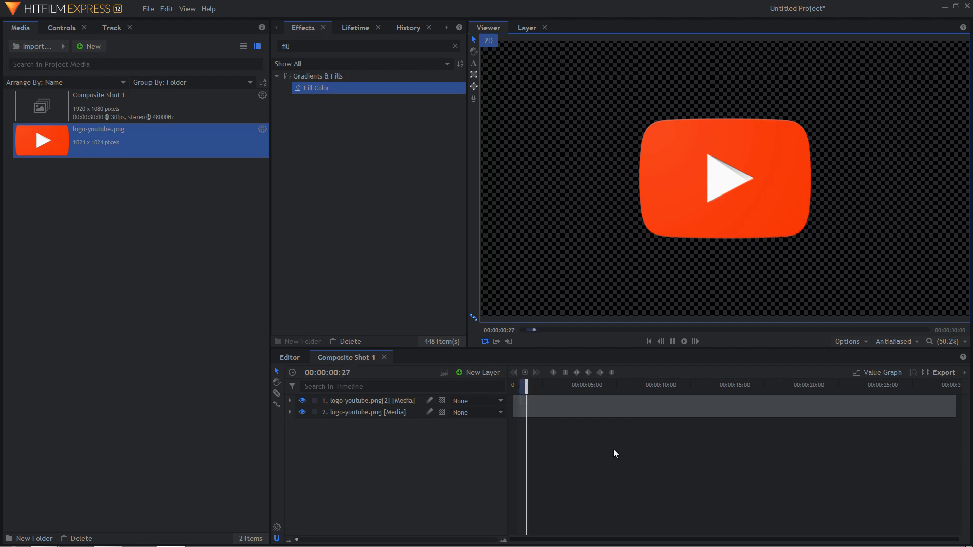
key(space)
- Open the export range choices for the composite shot
click(941, 374)
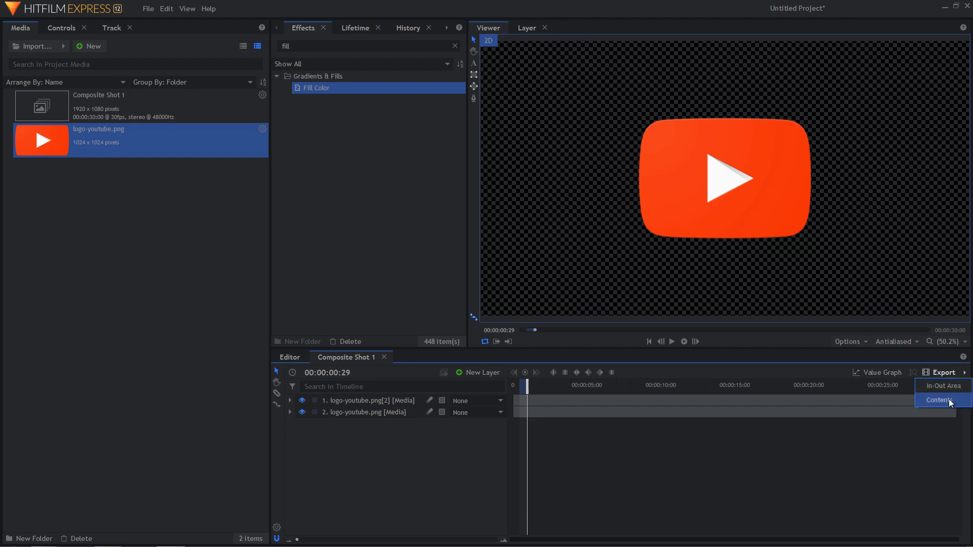